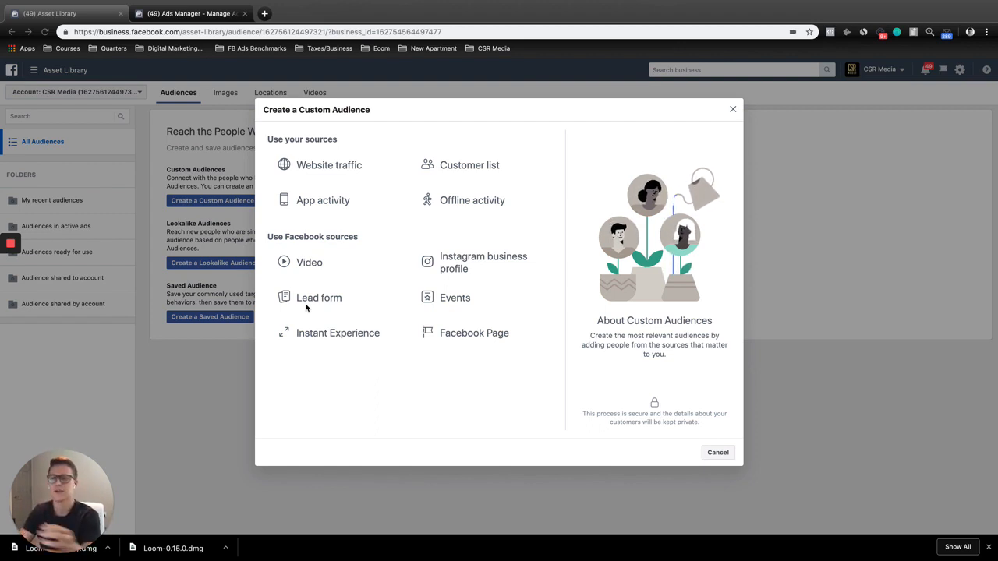
Switch to the Ads Manager ad set and search its detailed targeting options for "yoga"
left_click(205, 15)
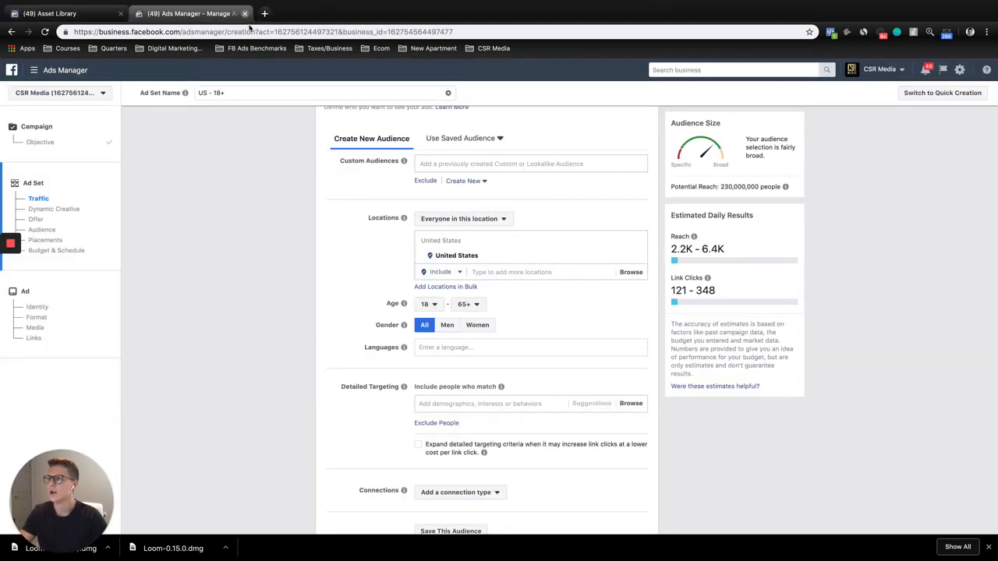
scroll(580, 260, "up", 4)
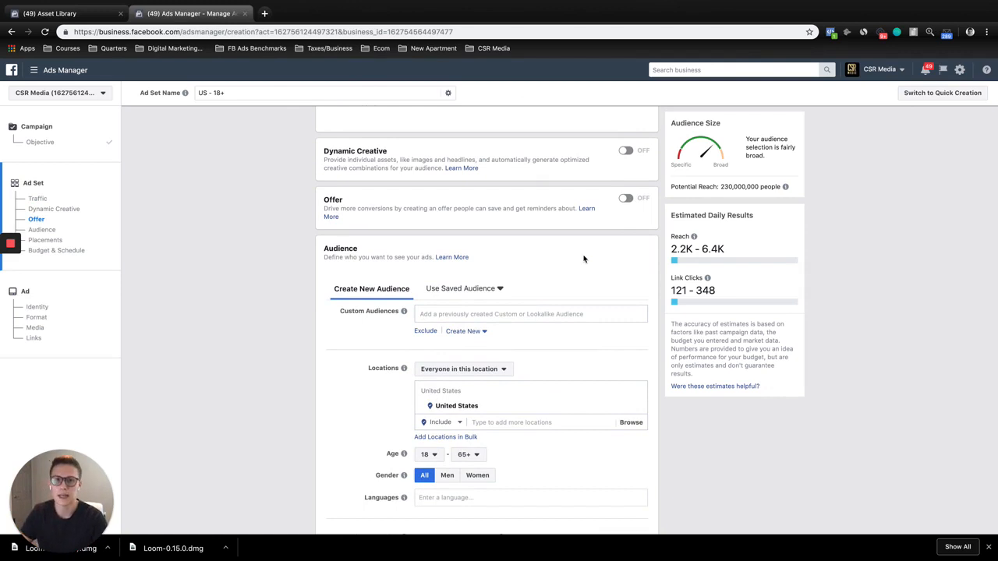
scroll(583, 259, "down", 5)
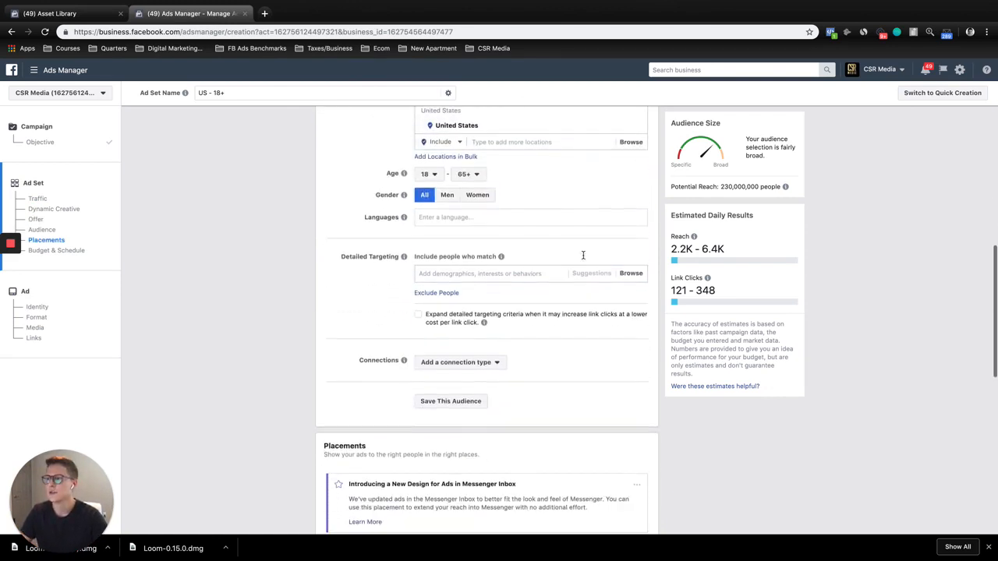
scroll(583, 258, "up", 1)
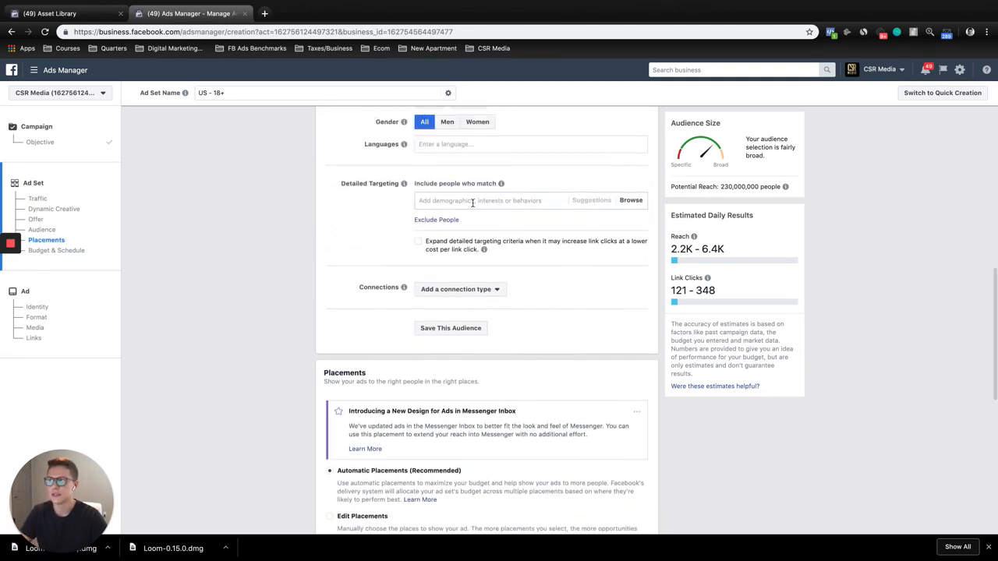
left_click(479, 201)
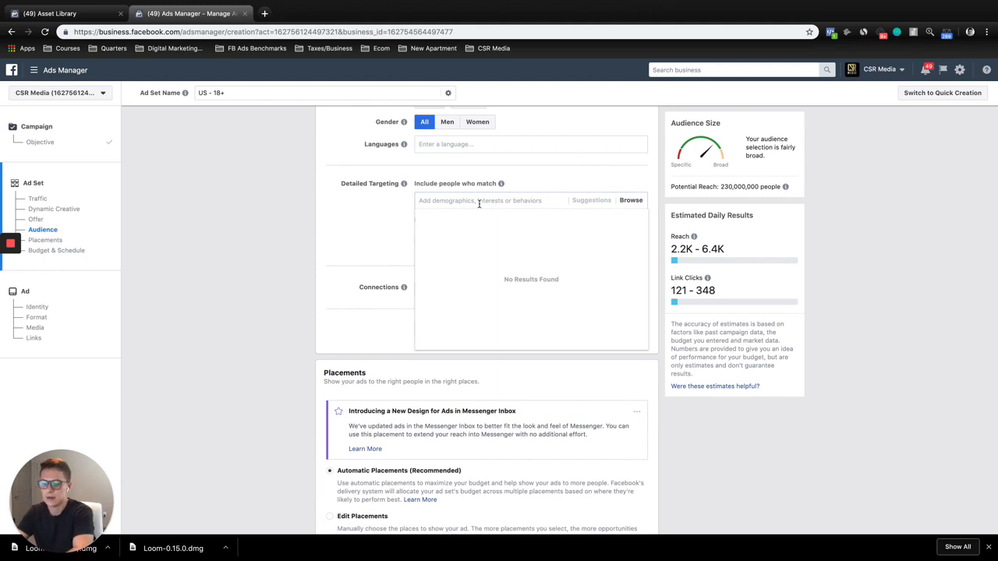
type("yoga")
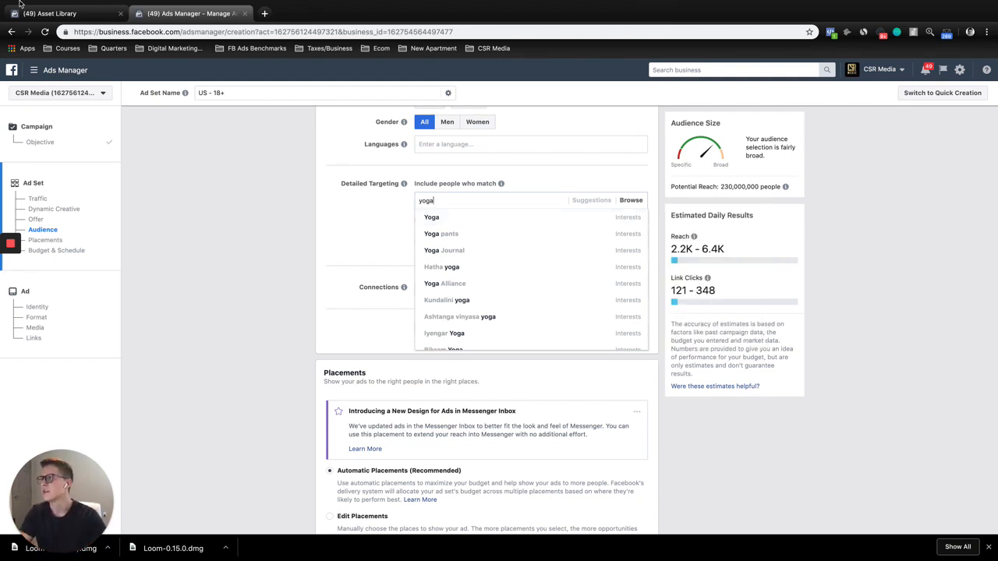
Return to the Asset Library and start a new custom audience with website traffic as its source
left_click(50, 13)
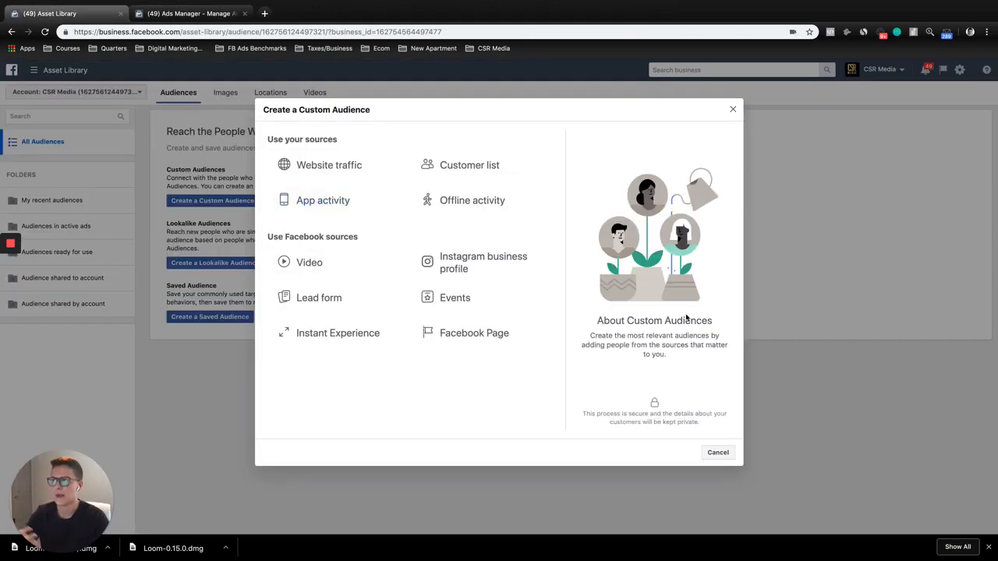
left_click(218, 369)
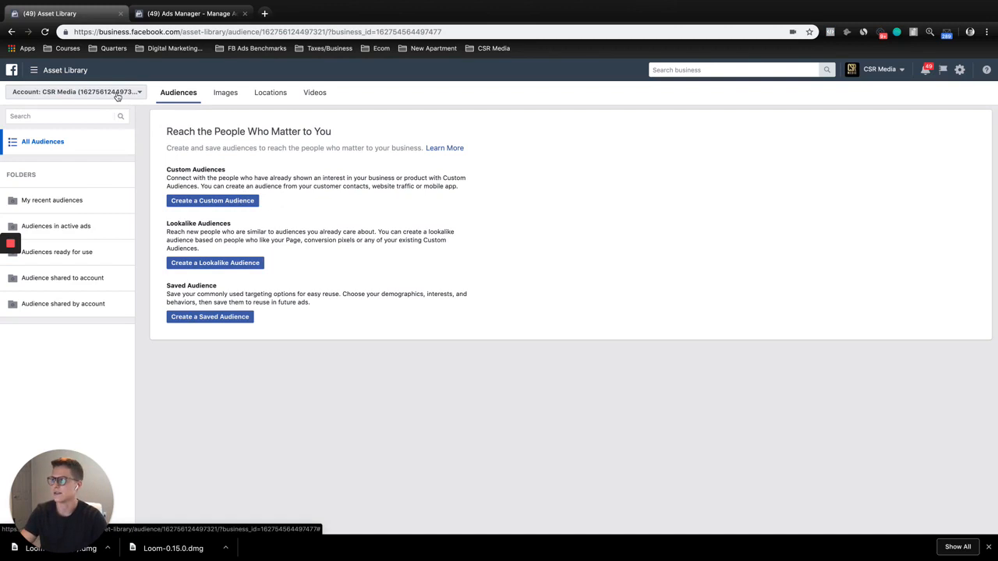
left_click(235, 202)
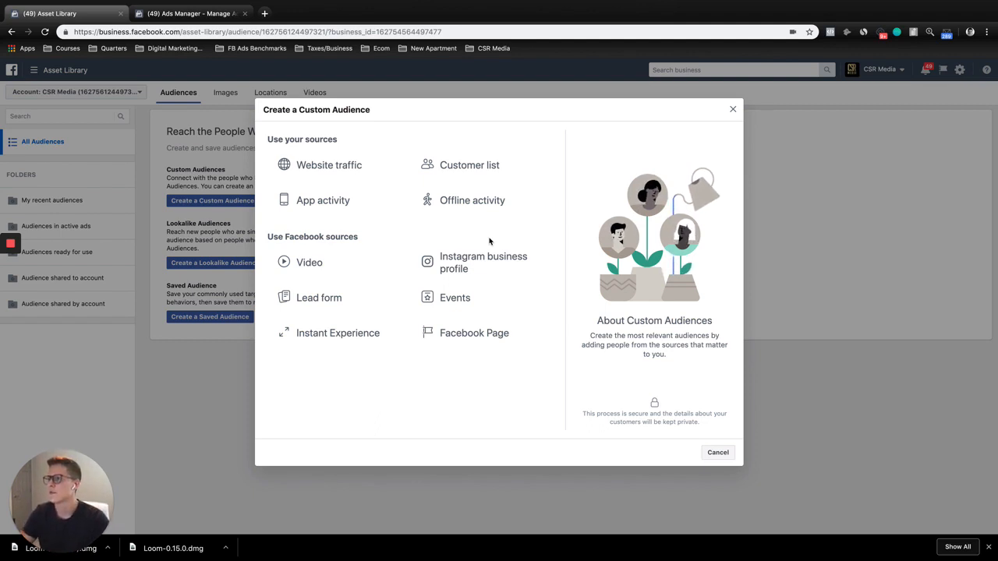
mouse_move(341, 167)
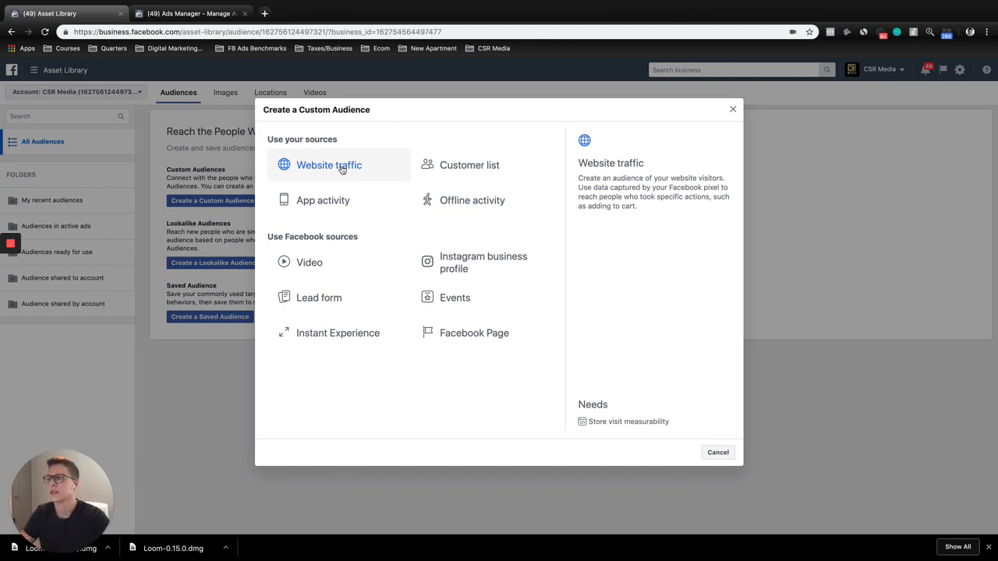
left_click(342, 170)
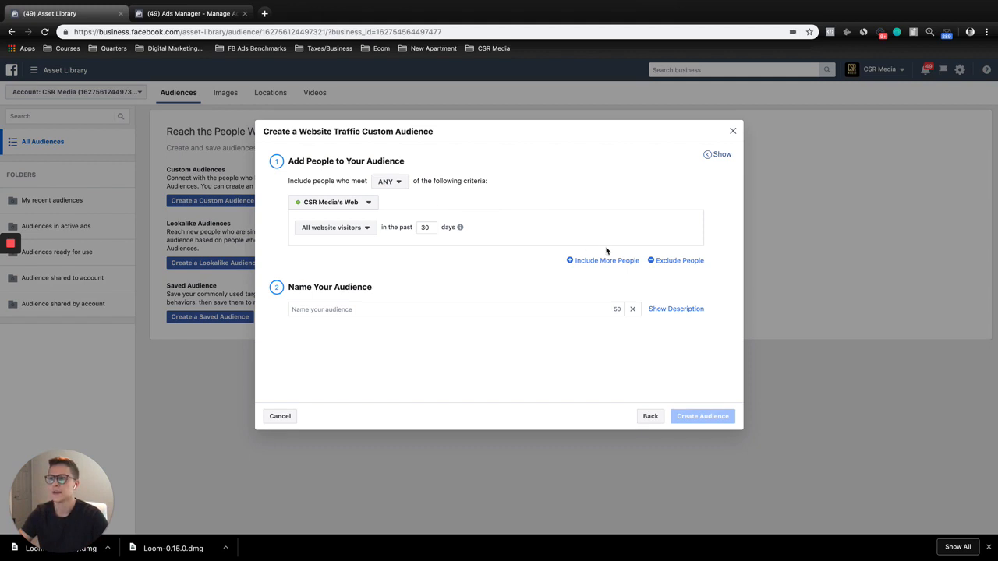
Review the visitor criteria and set the time window for all website visitors to 180 days
left_click(370, 231)
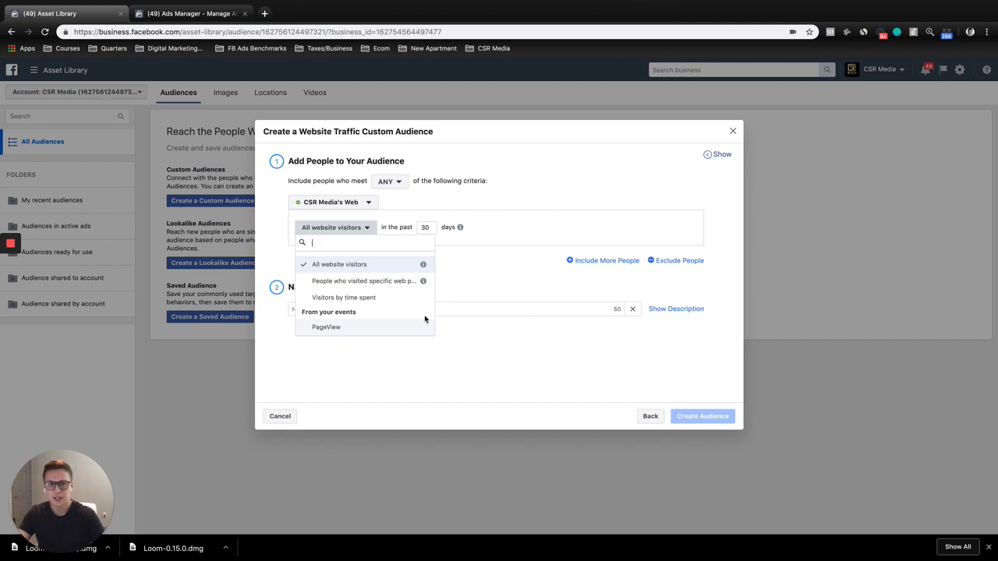
left_click(432, 228)
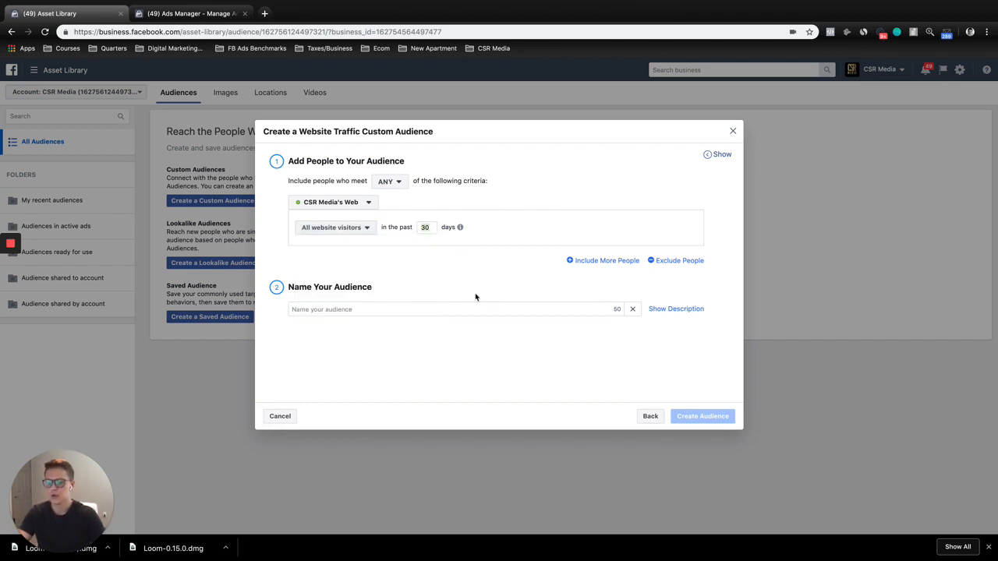
key("BackSpace")
key("BackSpace")
type("400")
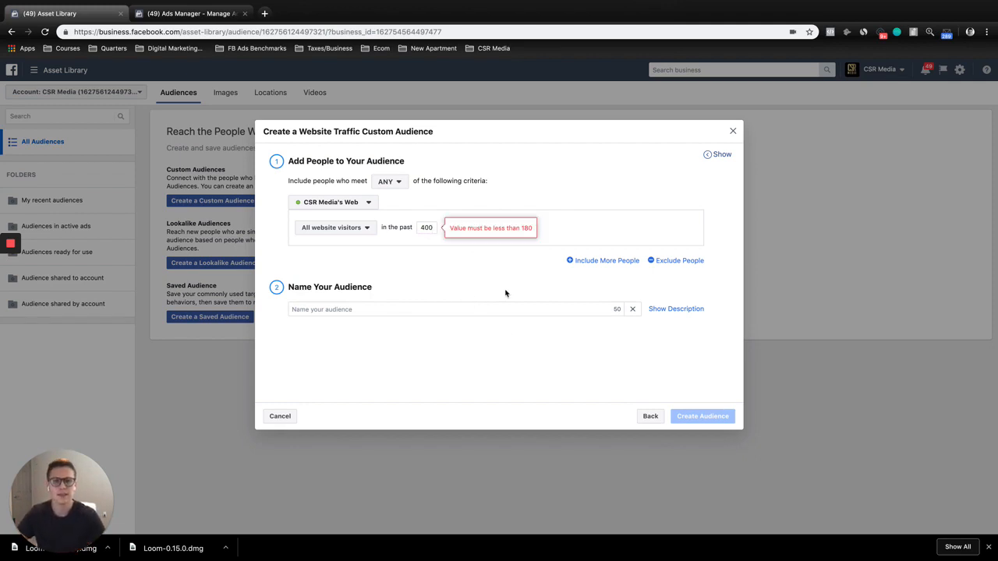
left_click(492, 263)
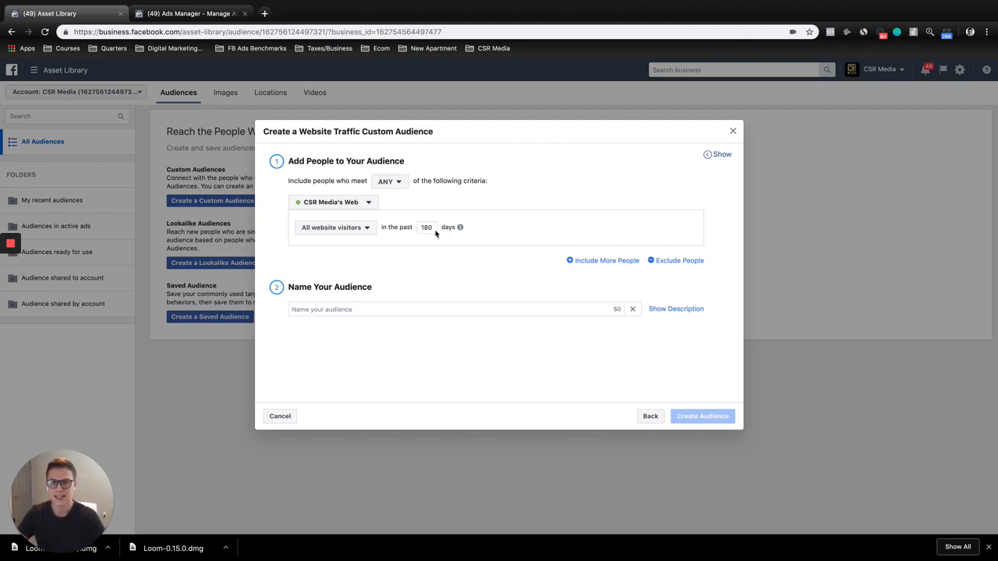
Add an exclusion rule to the audience and review the visitor criteria available for the inclusion rule
left_click(668, 261)
left_click(330, 224)
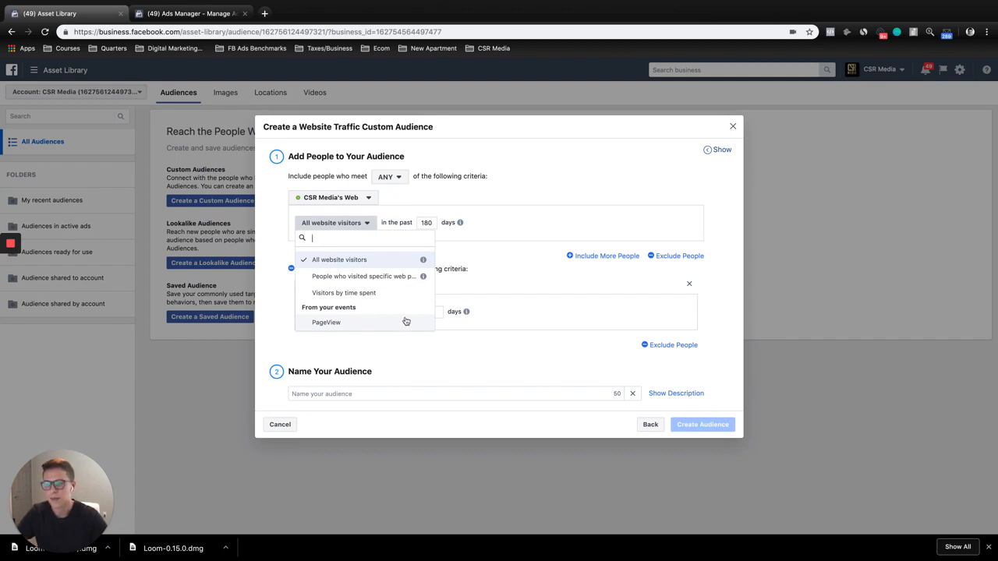
left_click(499, 296)
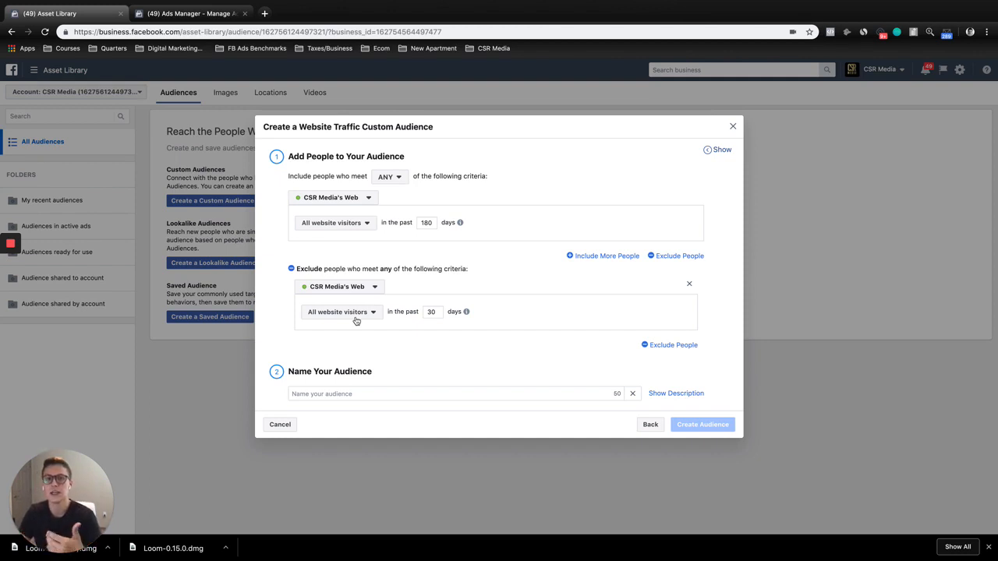
left_click(363, 221)
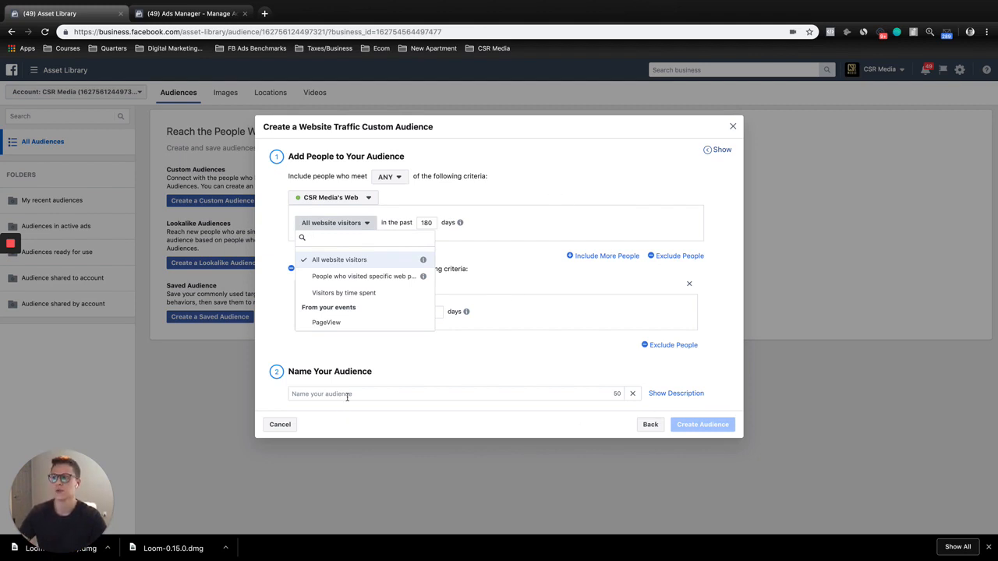
left_click(523, 365)
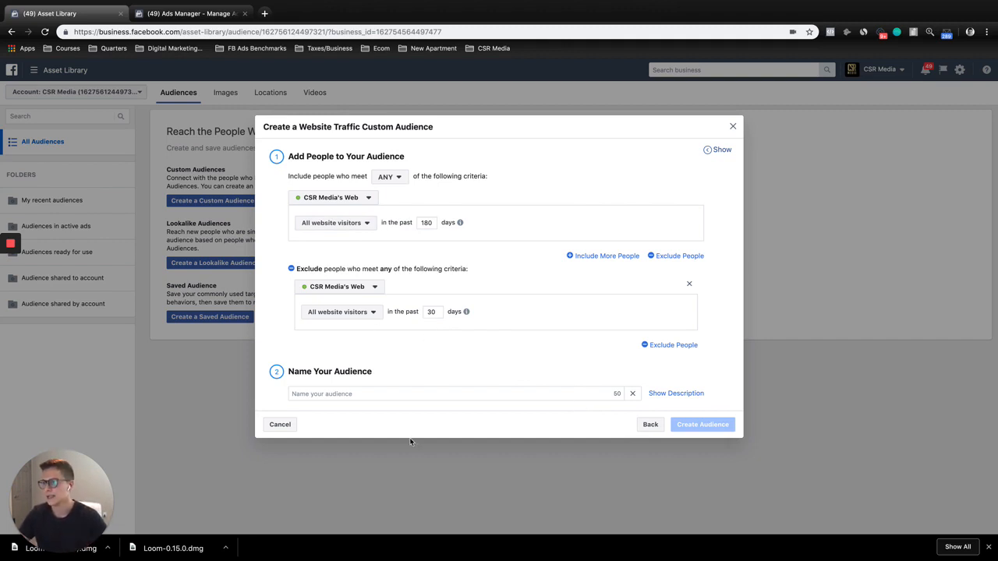
left_click(351, 396)
type("180")
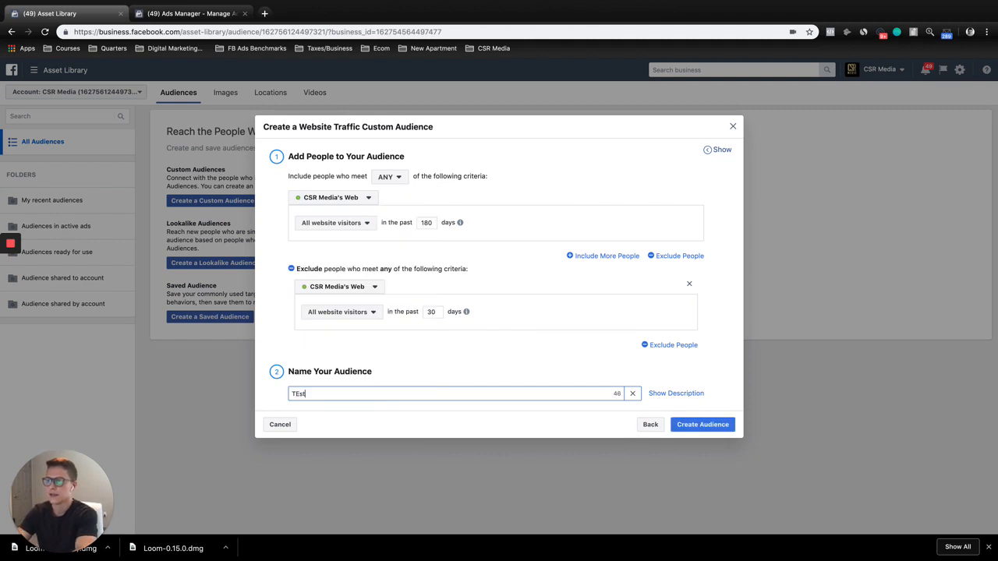
key("BackSpace")
key("BackSpace")
key("BackSpace")
key("BackSpace")
type("es")
key("BackSpace")
key("BackSpace")
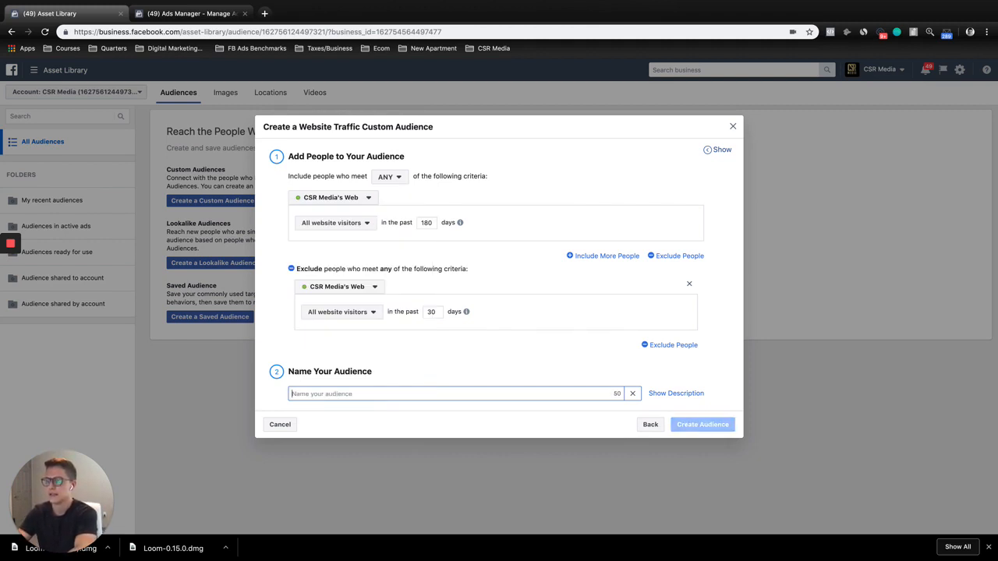
Enter "WV 180D EXC" as the beginning of the audience name
type("W")
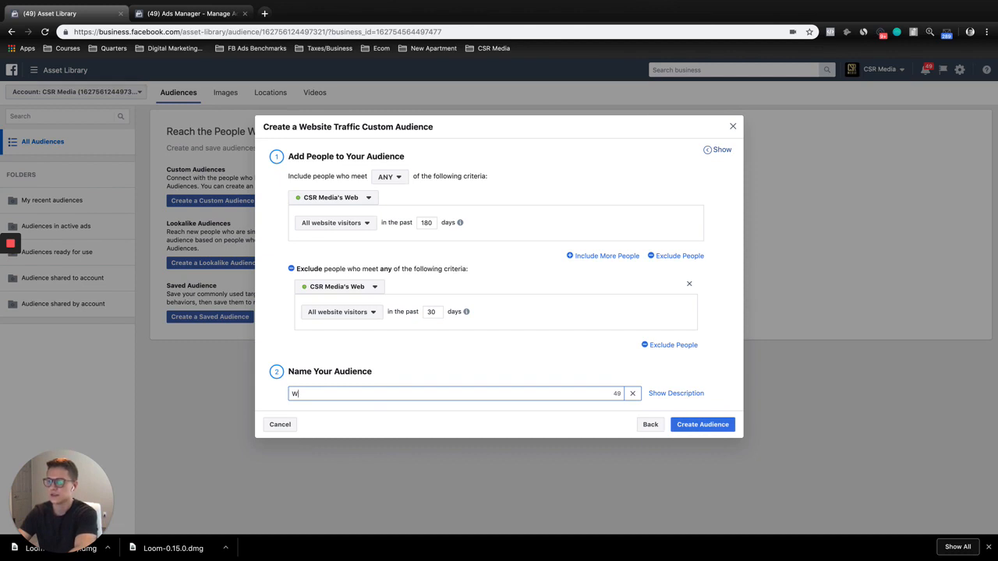
type("V -")
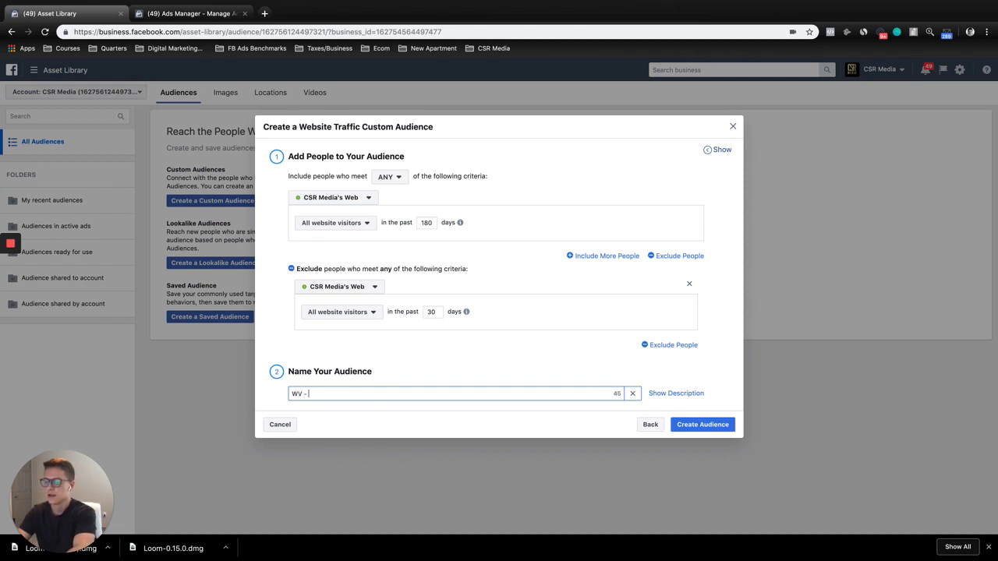
key("BackSpace")
key("BackSpace")
type("180D")
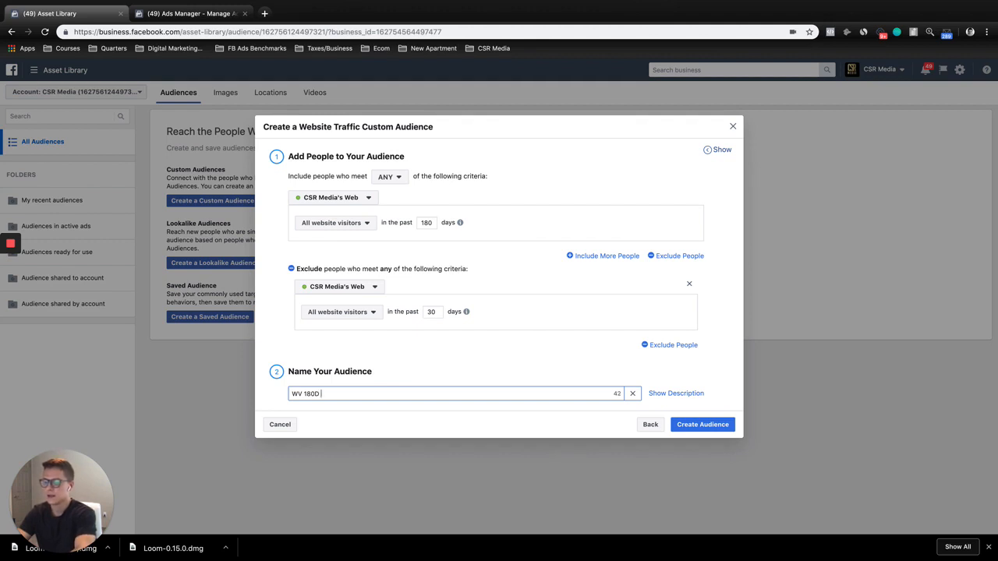
type(" ex")
key("BackSpace")
key("BackSpace")
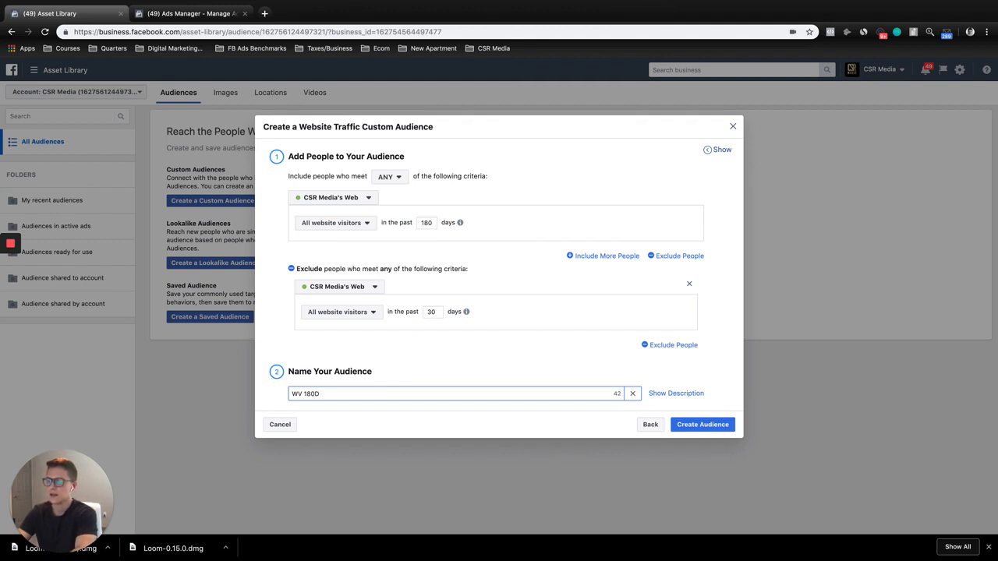
type("EXC")
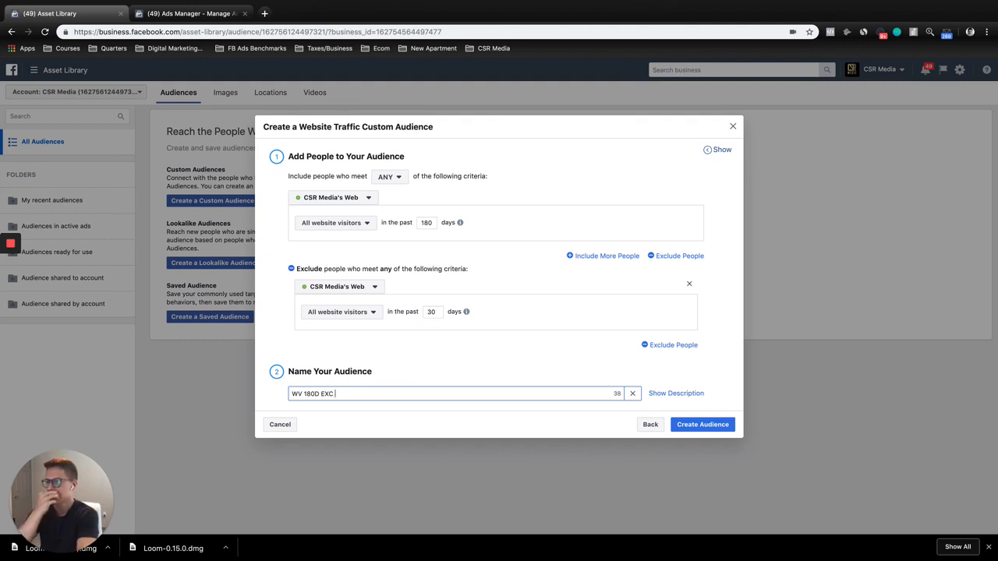
Change the exclusion rule's criterion from all website visitors to the PageView event
left_click(369, 314)
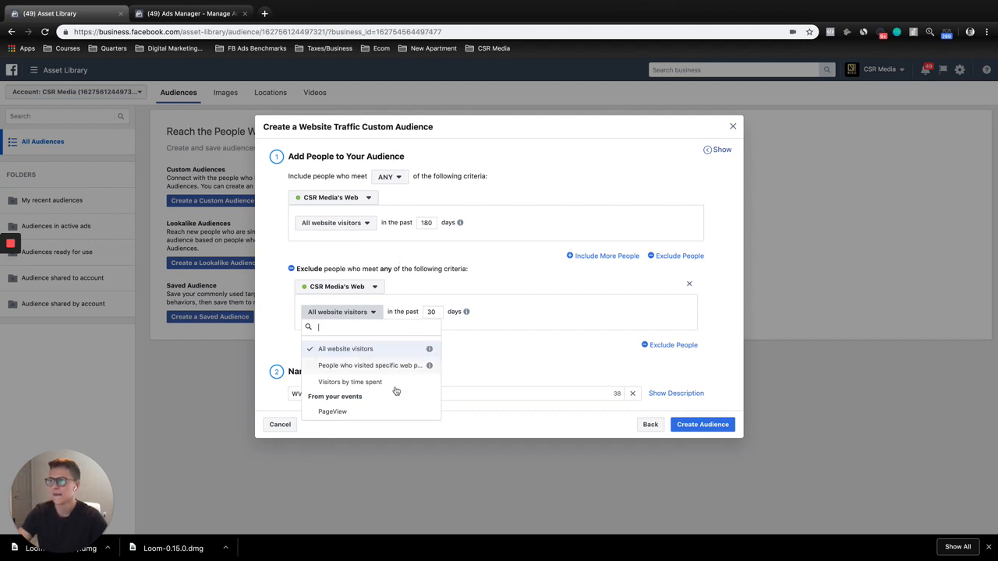
left_click(483, 385)
left_click(370, 311)
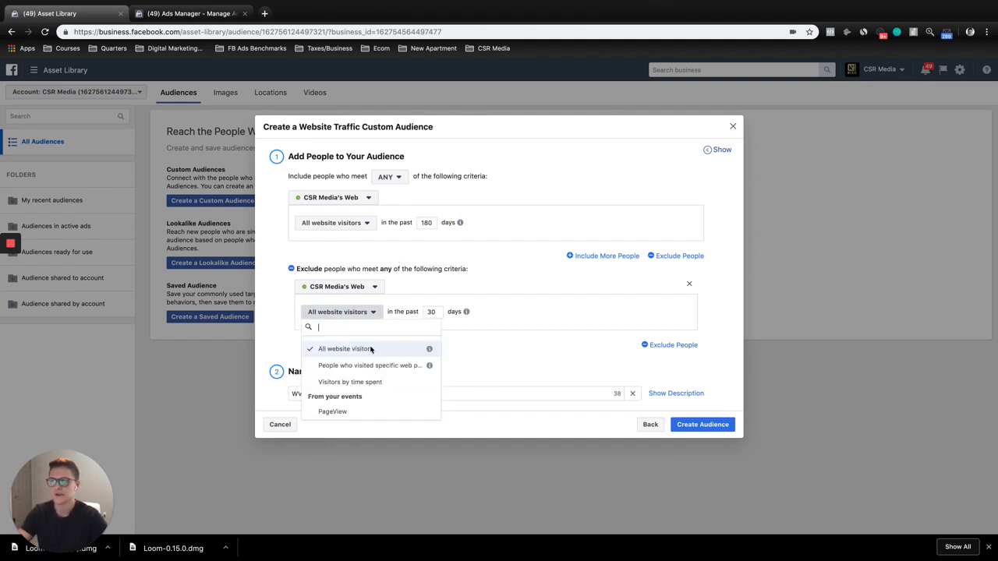
left_click(382, 411)
Complete the audience name as "WV 180D EXC IC 30D" and create the audience
left_click(356, 399)
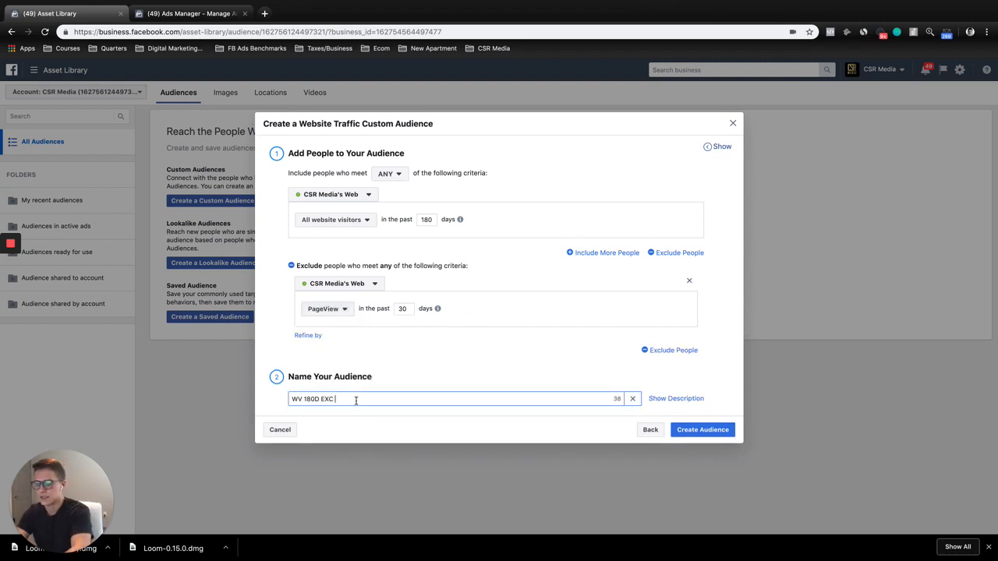
type("IC")
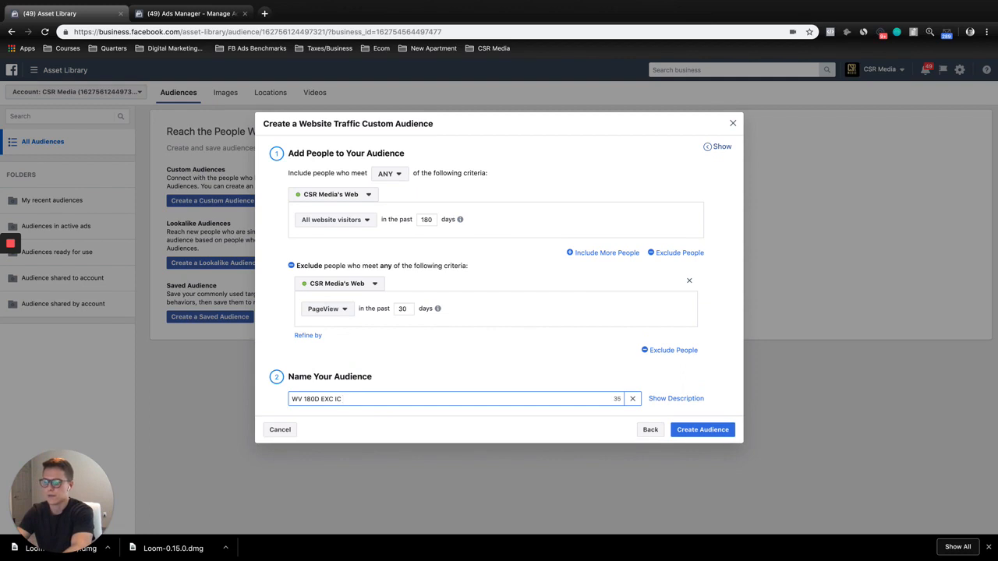
type(" 30D")
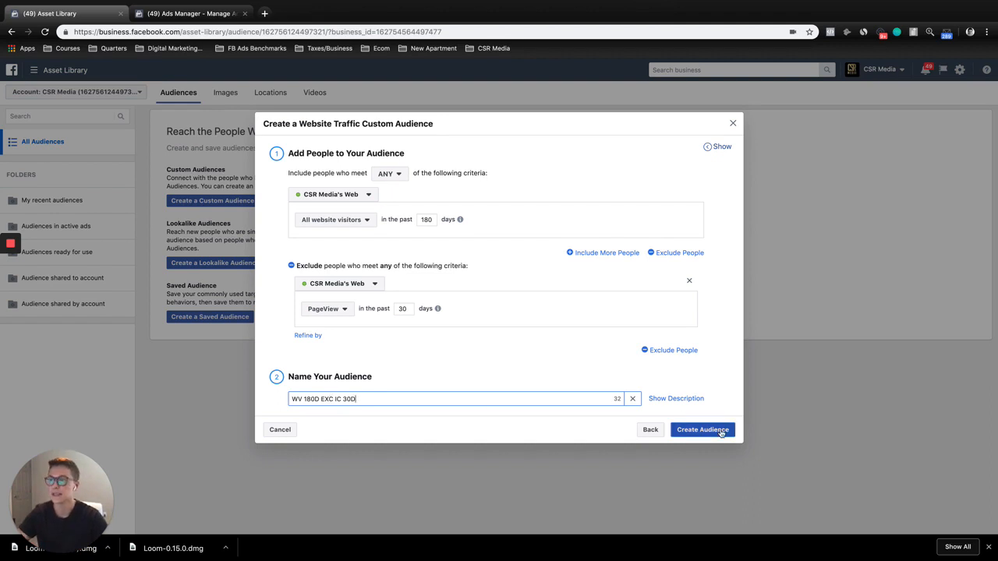
left_click(721, 434)
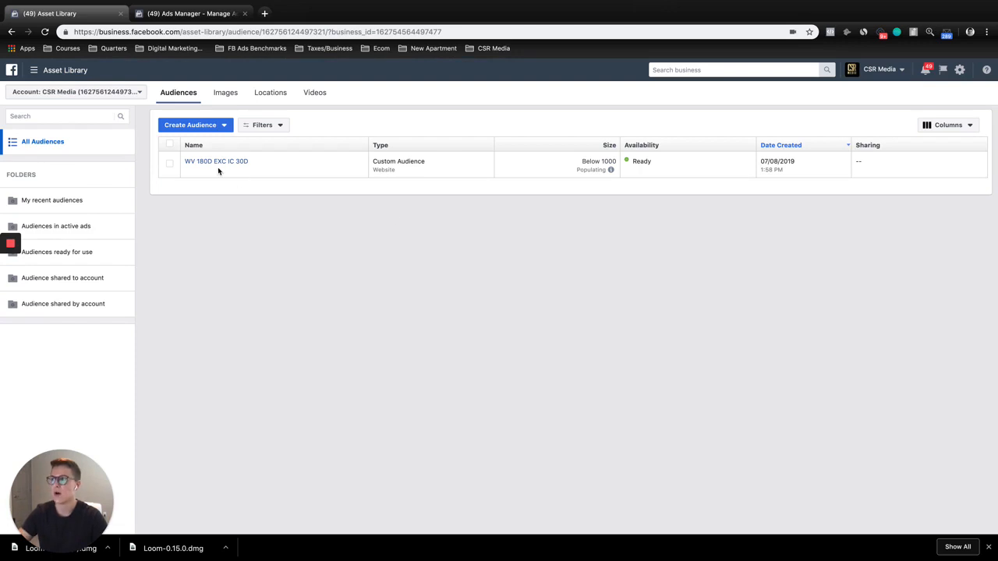
Start another custom audience, switch its source from website traffic to customer list, and review the customer list options
mouse_move(236, 165)
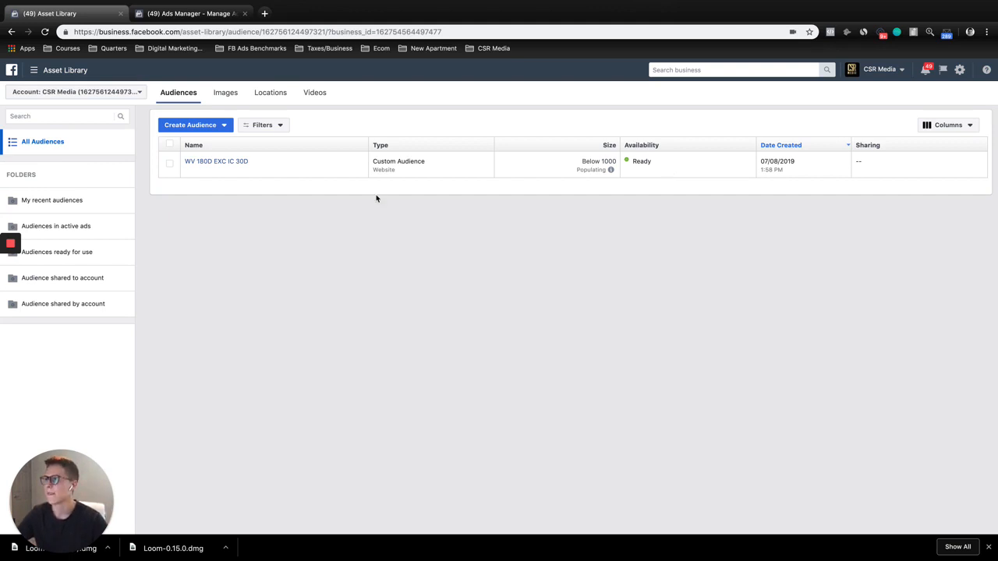
left_click(216, 126)
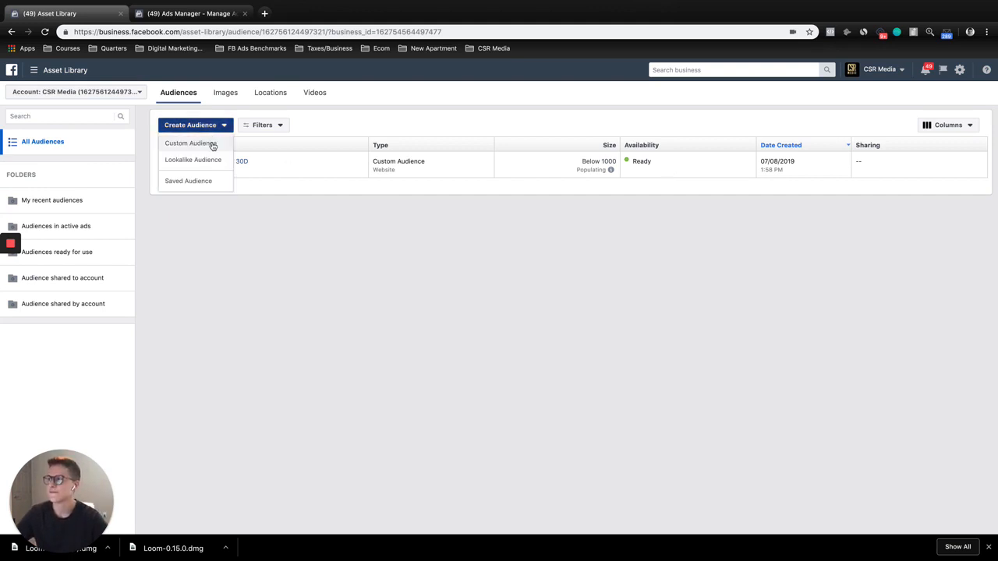
left_click(211, 143)
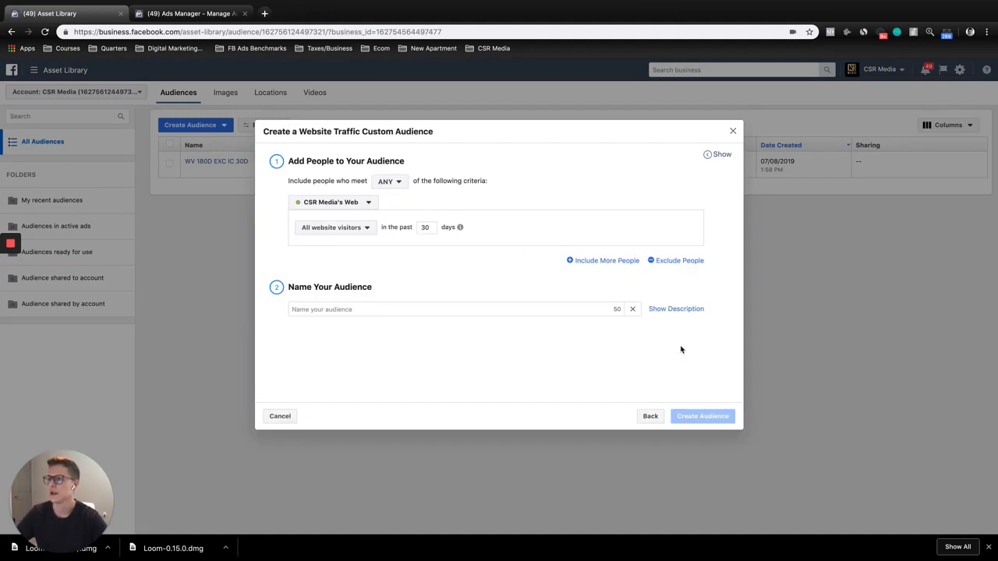
left_click(653, 416)
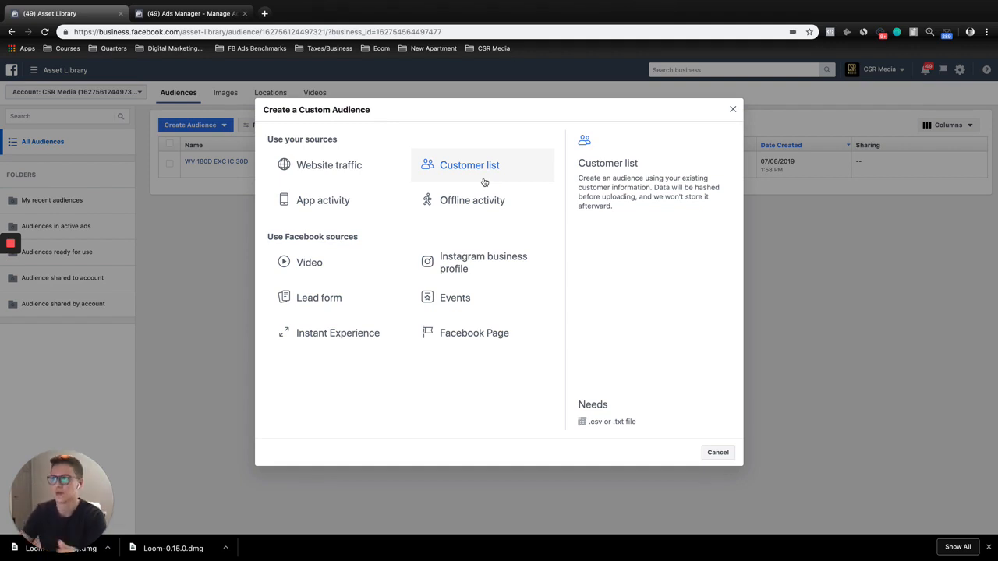
left_click(484, 181)
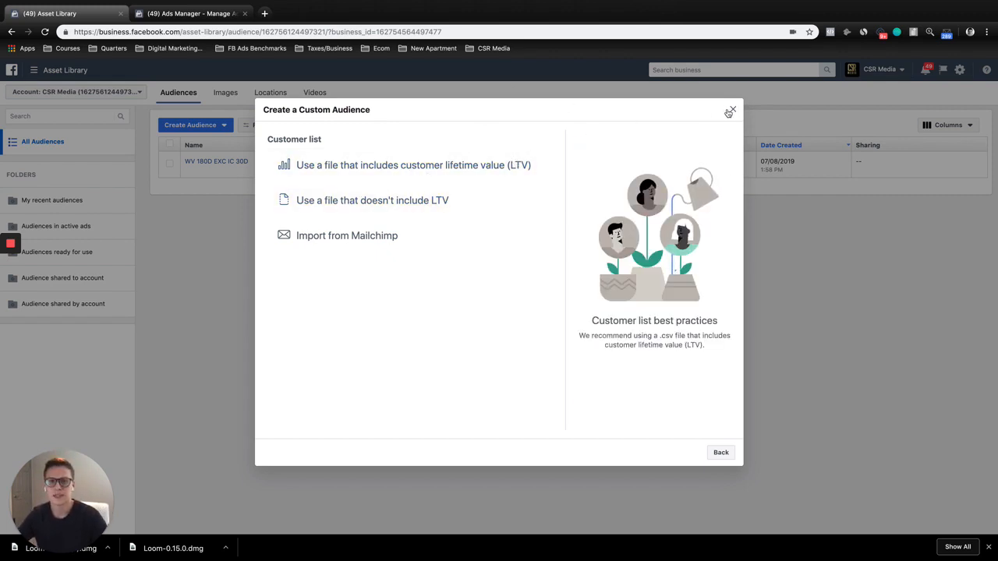
left_click(730, 455)
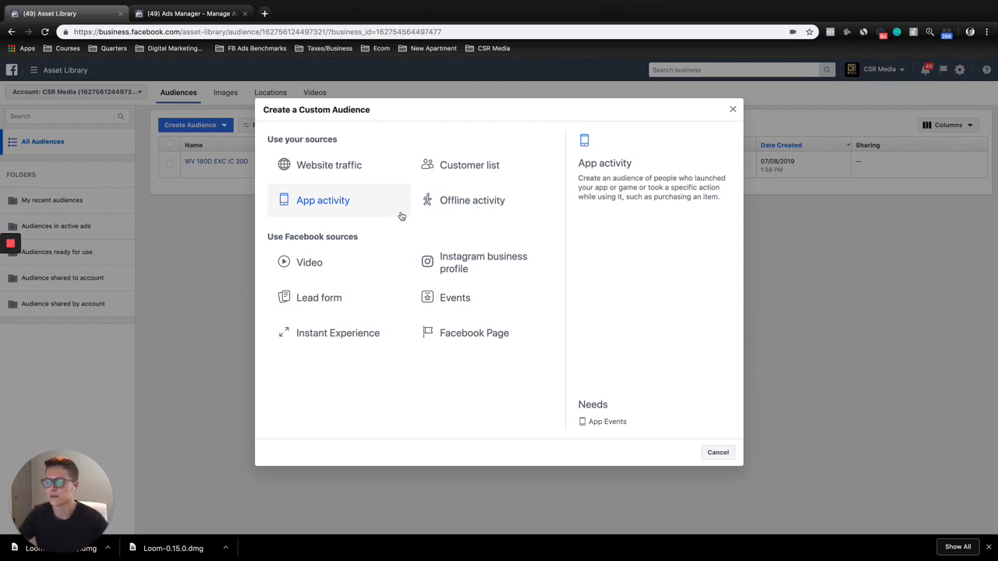
Choose video as the custom audience source and review the available engagement types
left_click(352, 262)
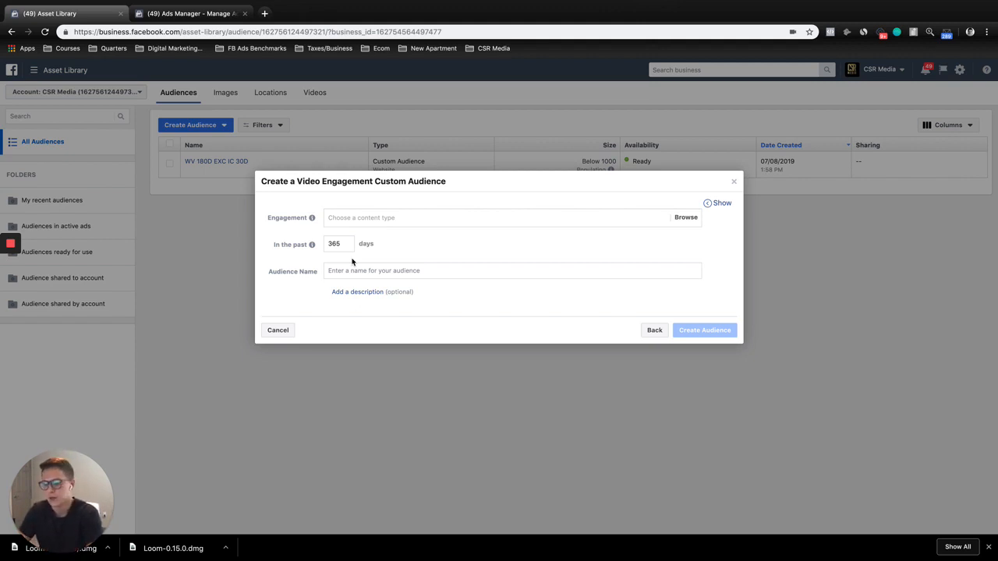
left_click(364, 219)
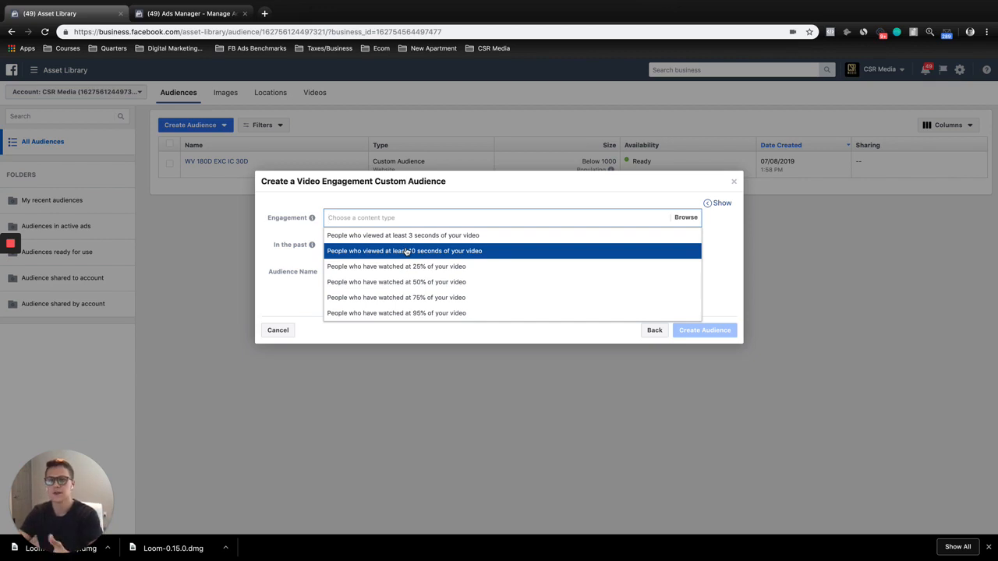
left_click(308, 235)
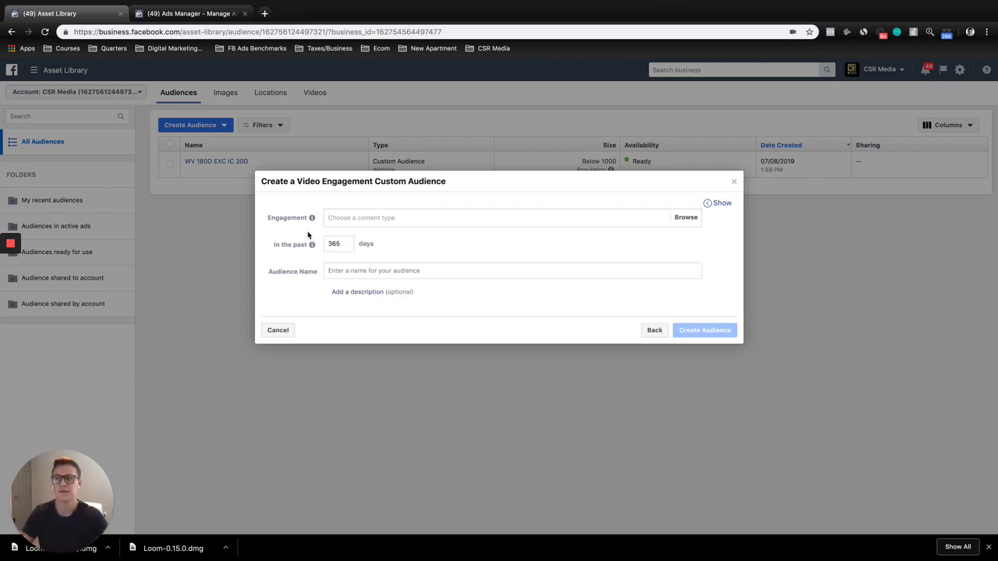
Try the engagement type for people who have watched at 50% of the video, check the retention period's explanation, and return to the sources
left_click(352, 217)
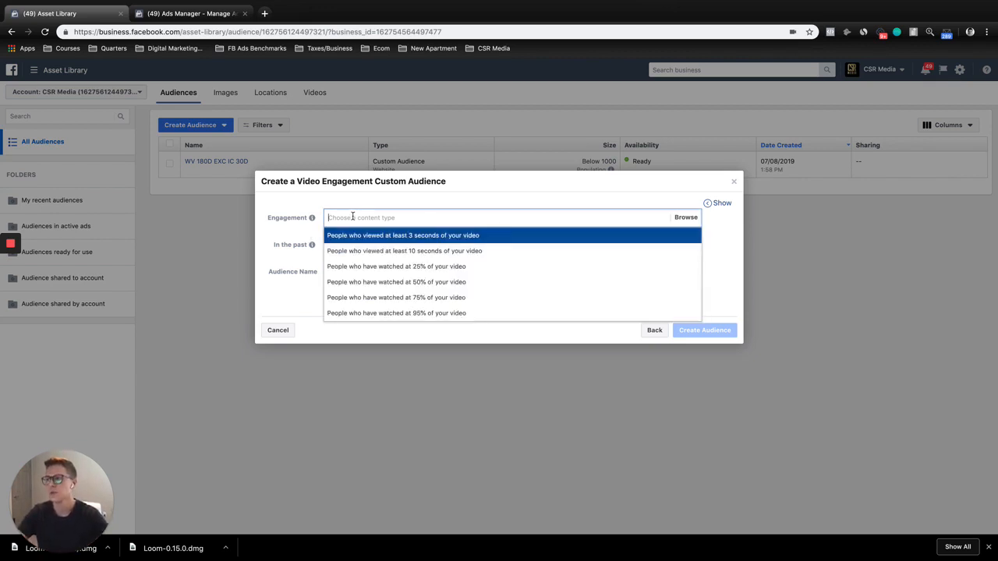
left_click(421, 282)
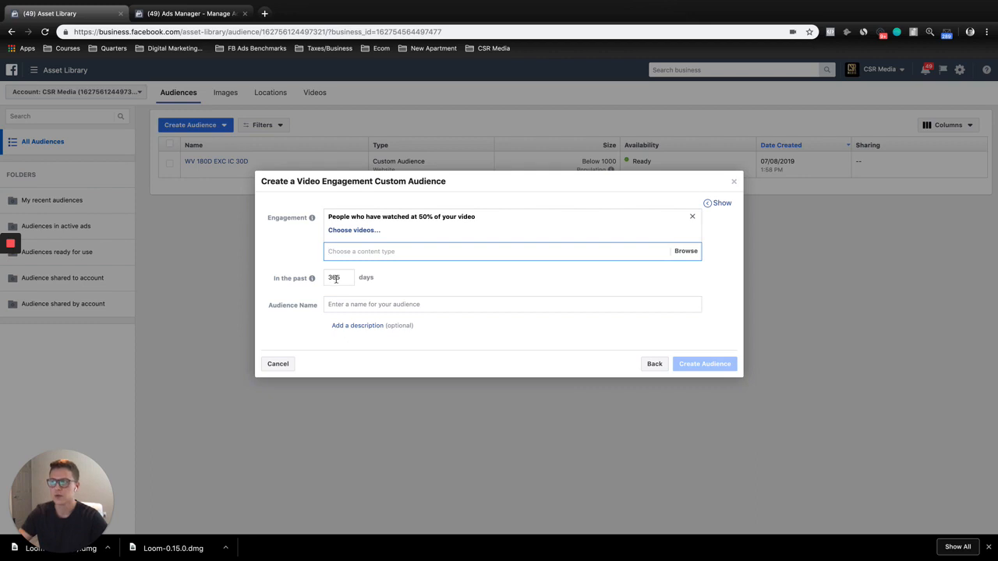
mouse_move(311, 279)
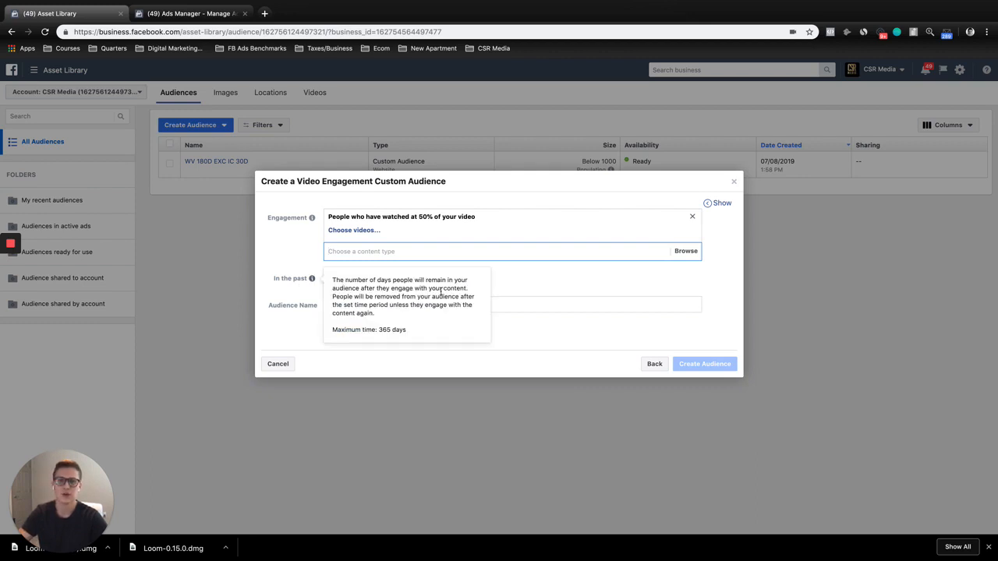
left_click(541, 274)
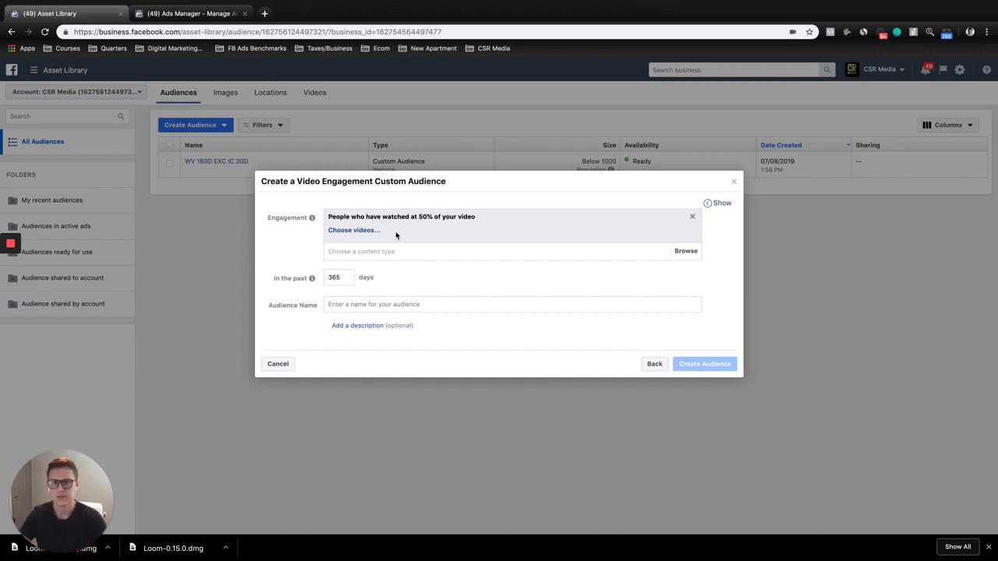
left_click(654, 364)
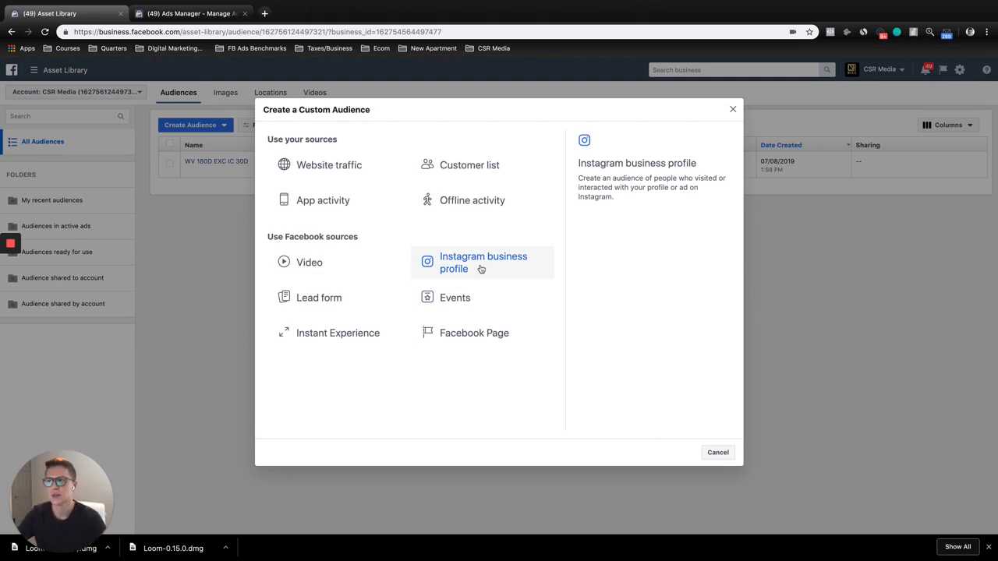
Review the engagement criteria offered for an Instagram business profile custom audience, and return to the source selection
left_click(481, 269)
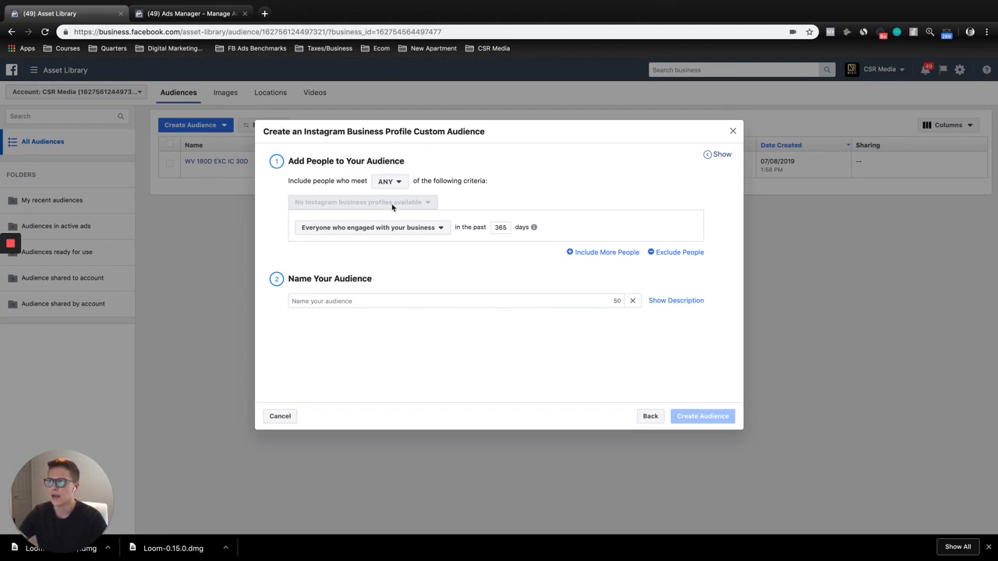
left_click(433, 227)
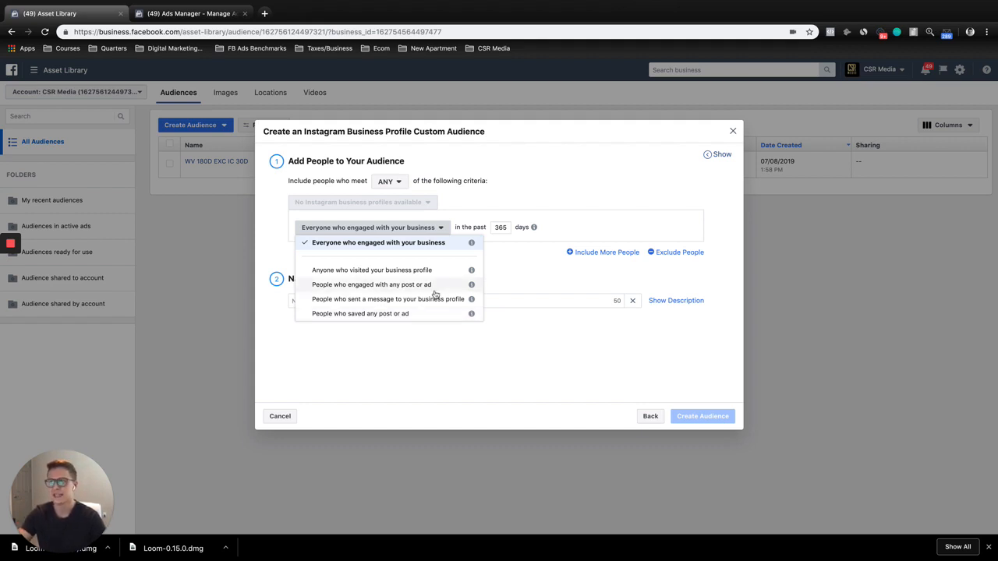
left_click(632, 287)
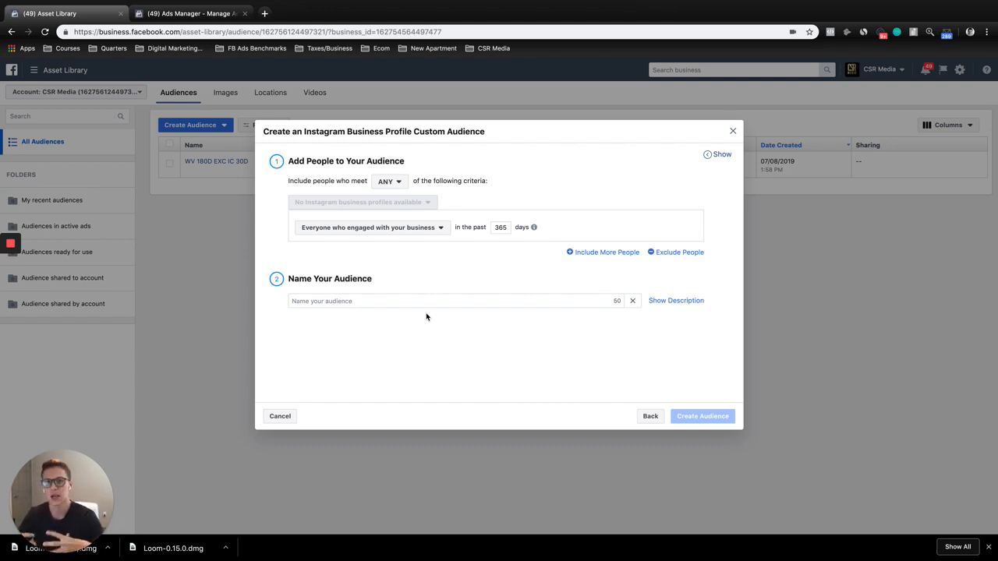
left_click(652, 418)
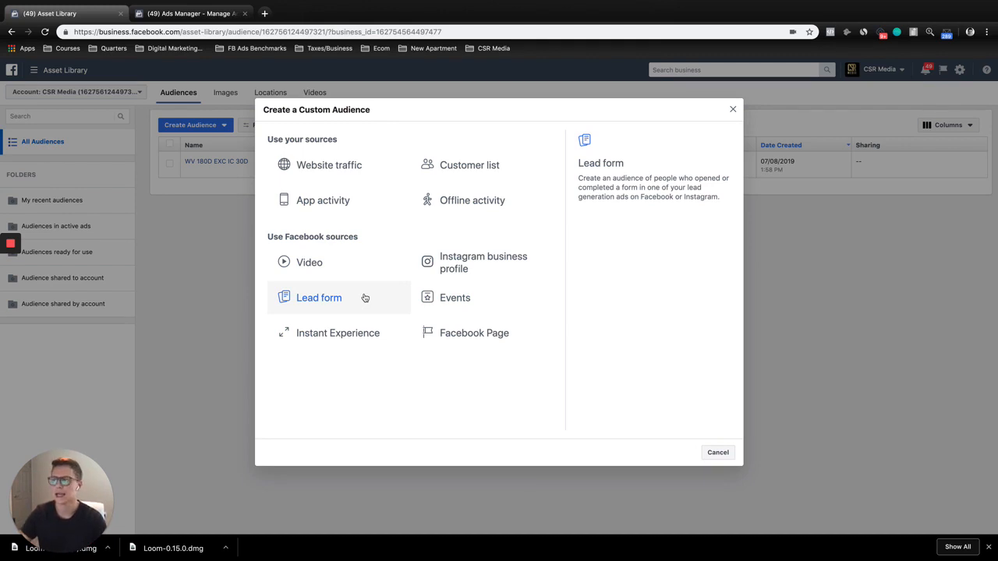
Review the engagement criteria offered for a Facebook Page custom audience, and return to the source selection
left_click(507, 343)
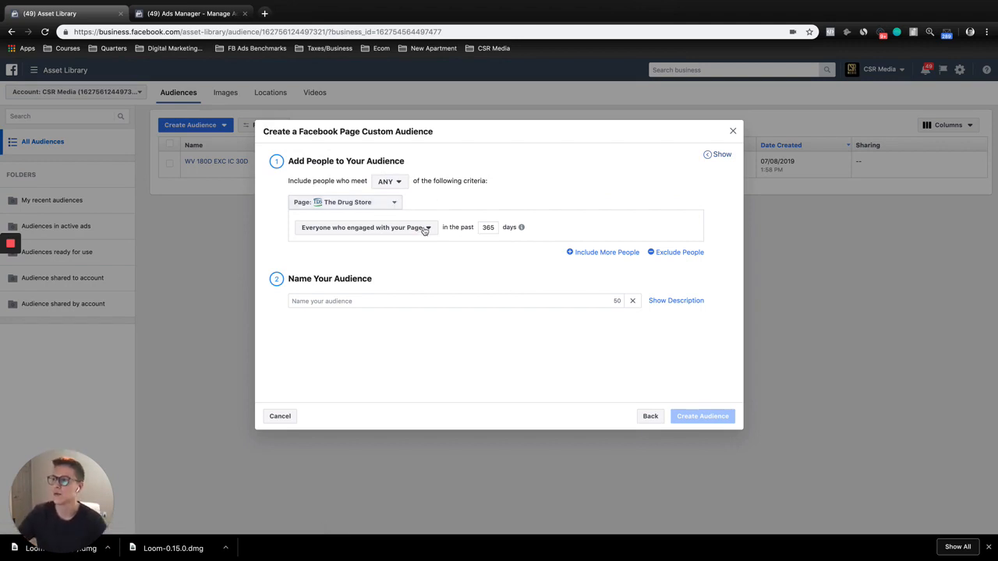
left_click(422, 228)
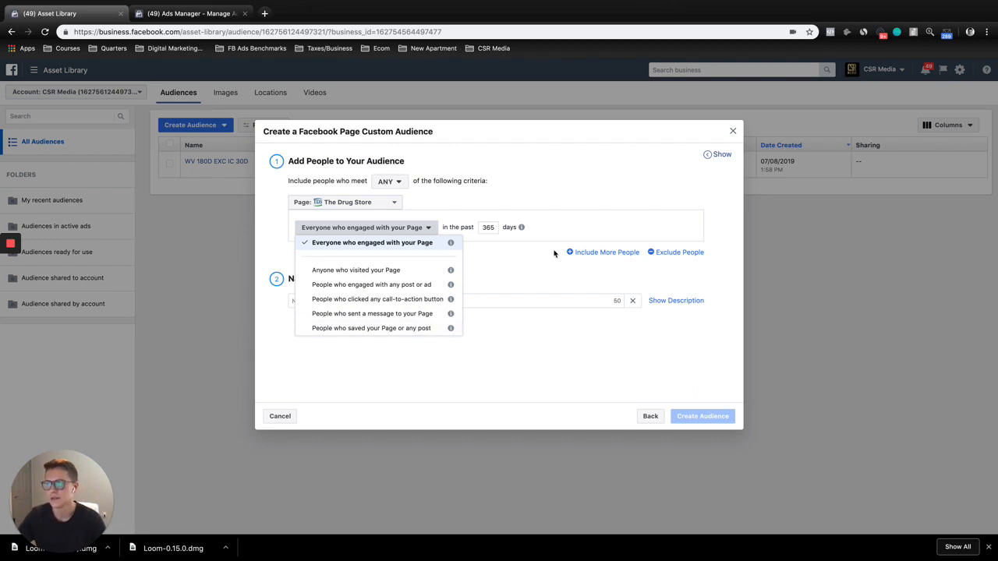
left_click(529, 263)
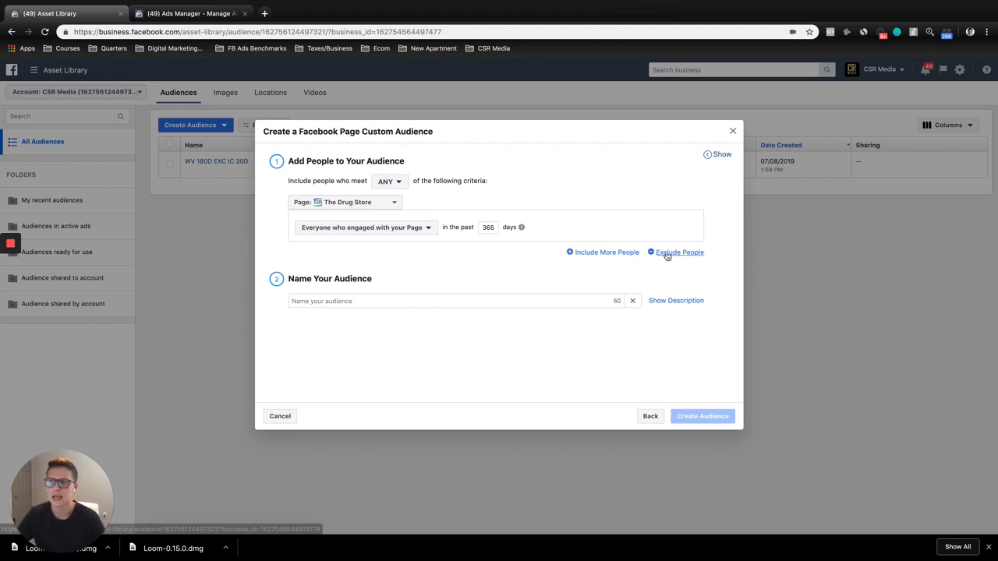
left_click(650, 417)
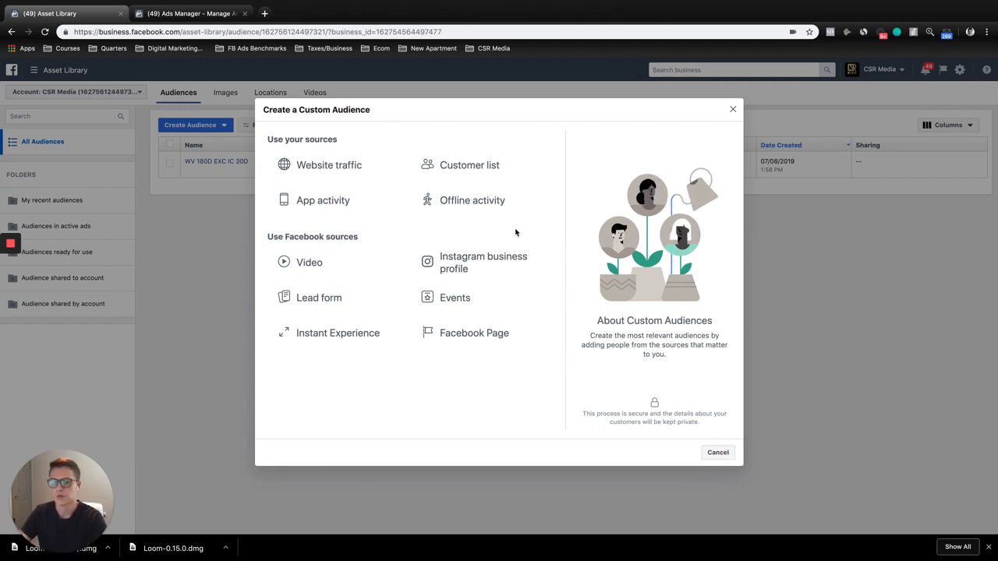
Switch to Ads Manager, review the yoga interest suggestions in the ad set's detailed targeting, and close the suggestions
left_click(191, 14)
scroll(442, 255, "down", 3)
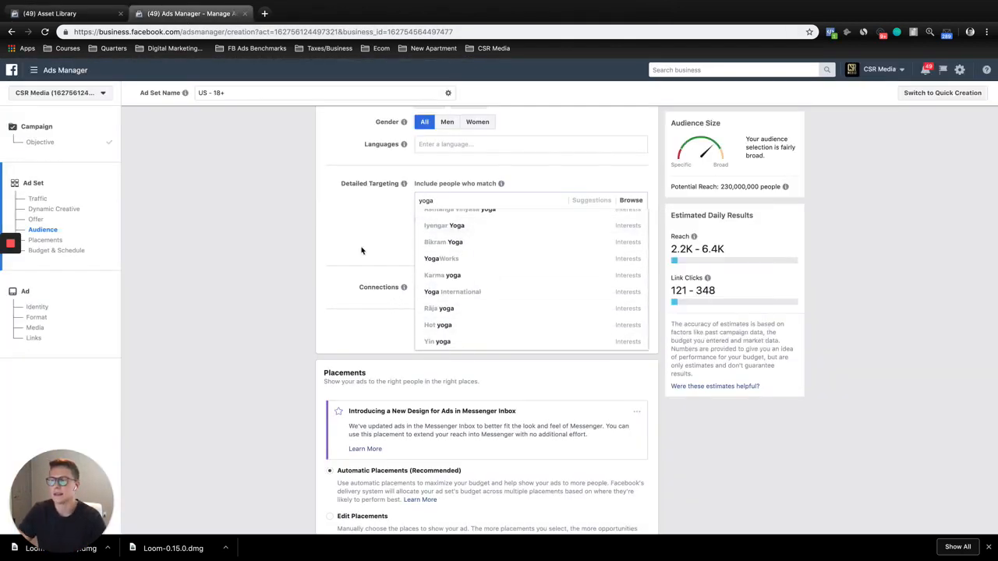
scroll(546, 265, "up", 3)
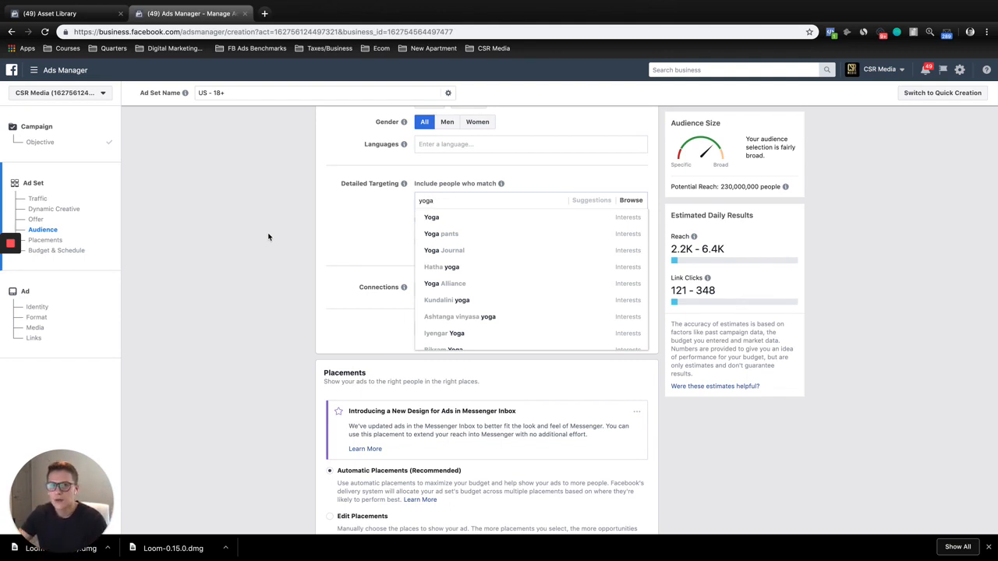
left_click(333, 230)
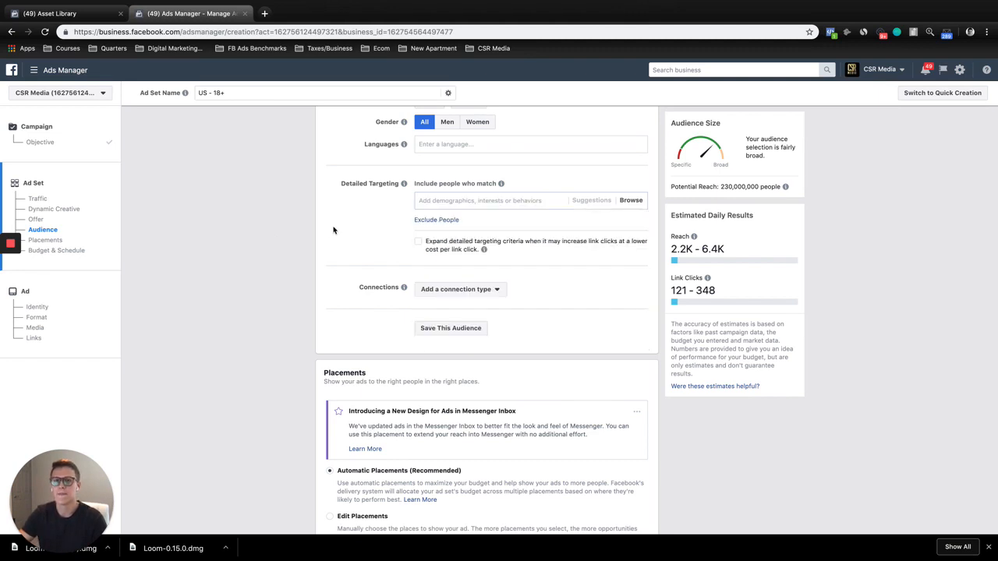